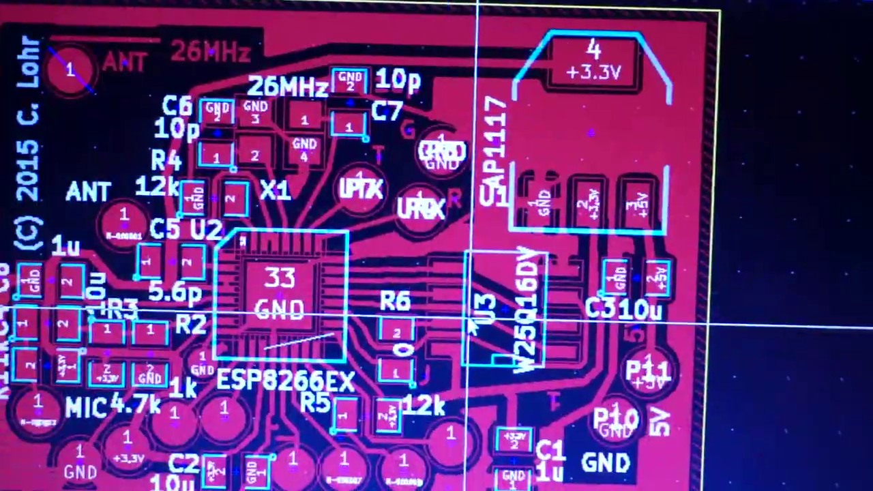
scroll(417, 311, up, 2)
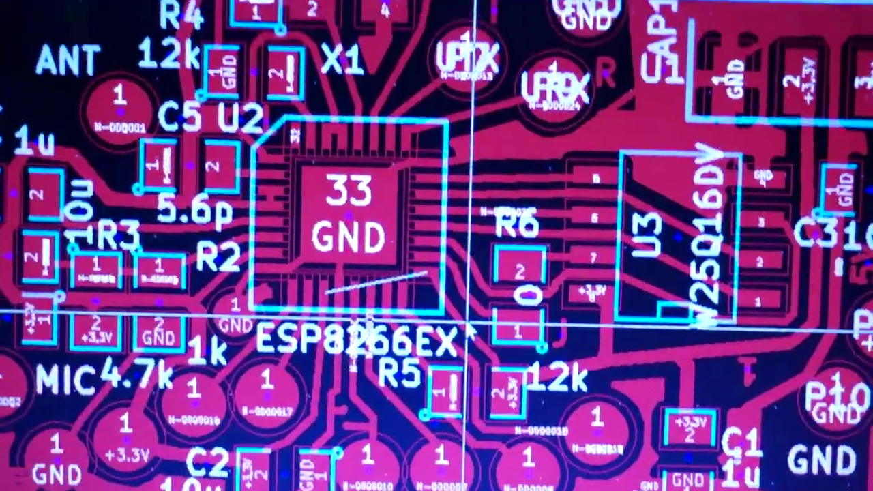
scroll(418, 310, down, 2)
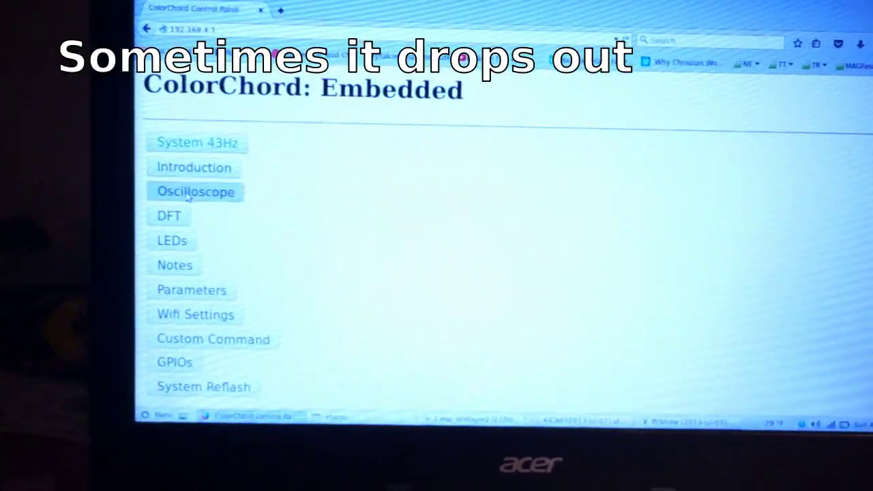
Expand the Oscilloscope panel to show the live microphone waveform
click(194, 197)
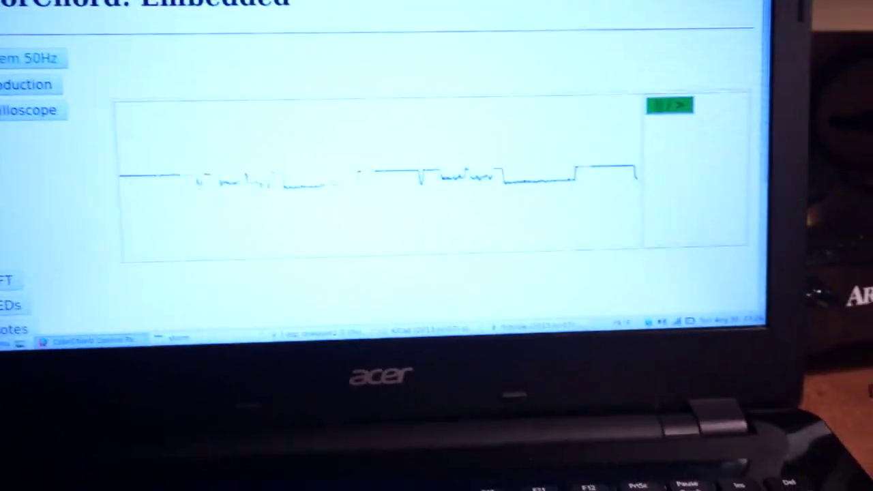
Collapse the Oscilloscope view to reveal the full ColorChord menu
click(109, 115)
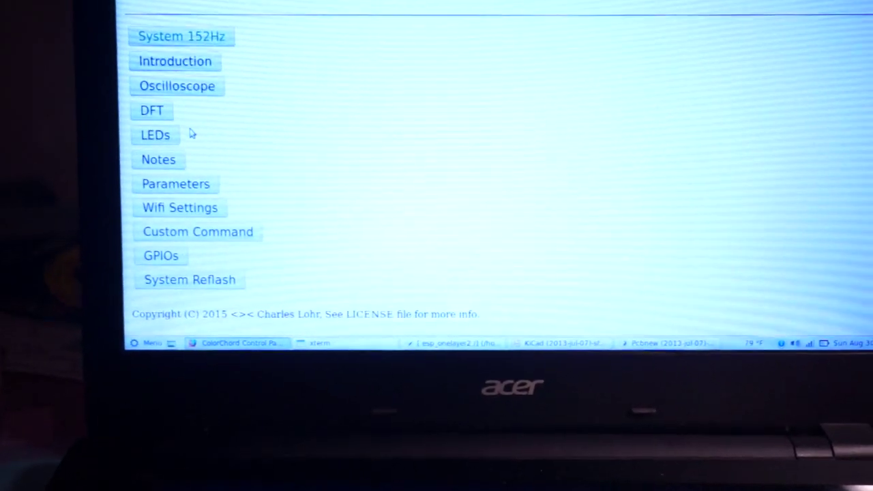